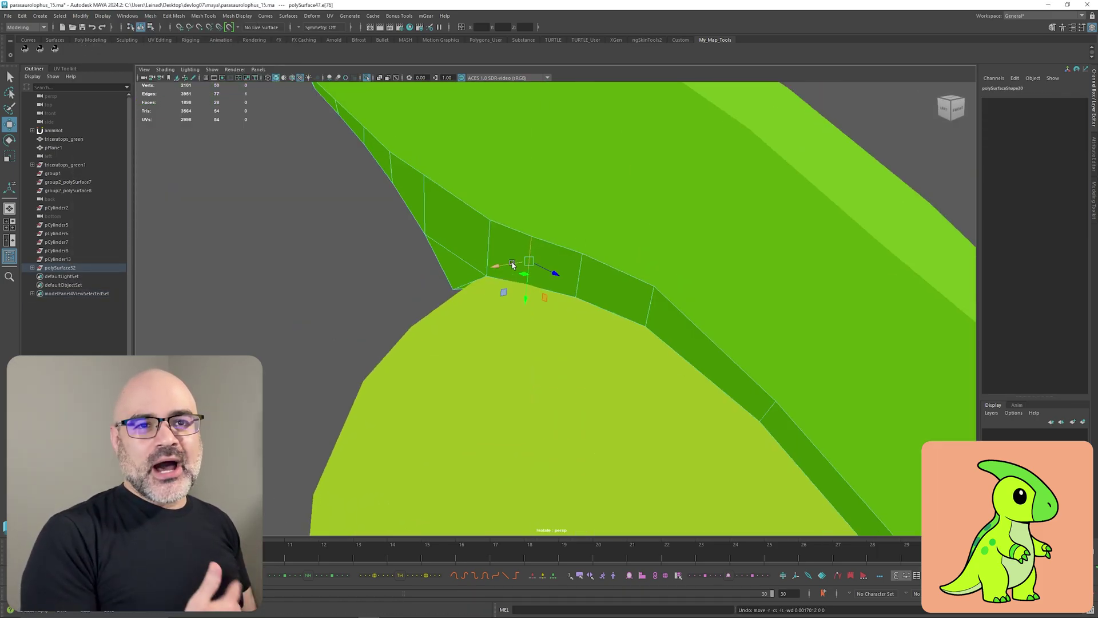
# - Bring up the crest's component marking menu, then return to the Perspective view
pyautogui.rightClick(515, 211)
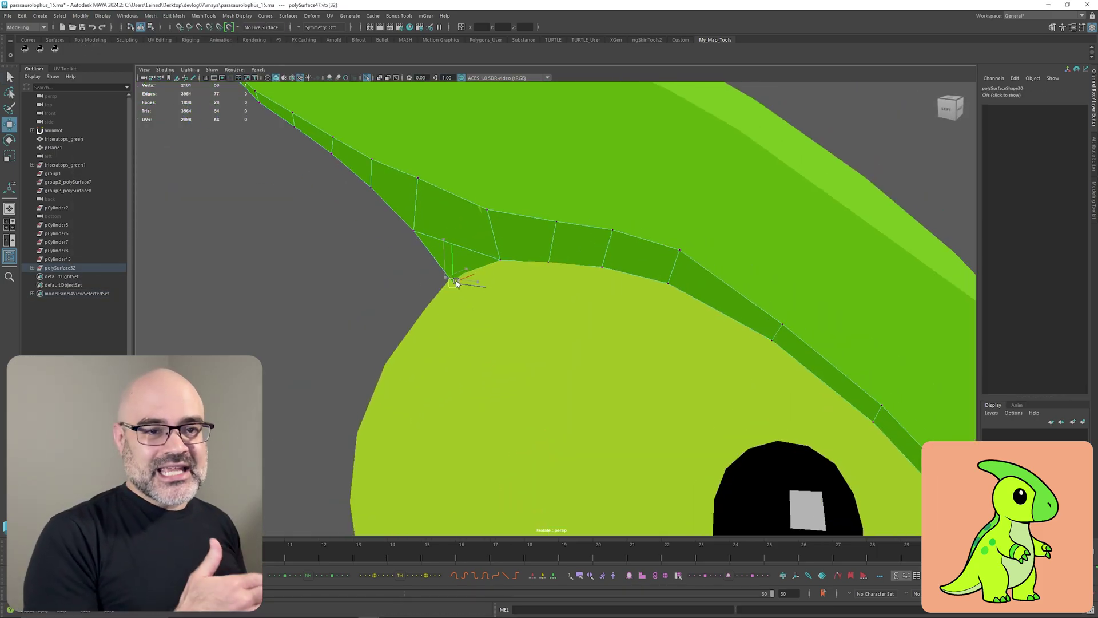
pyautogui.press('space')
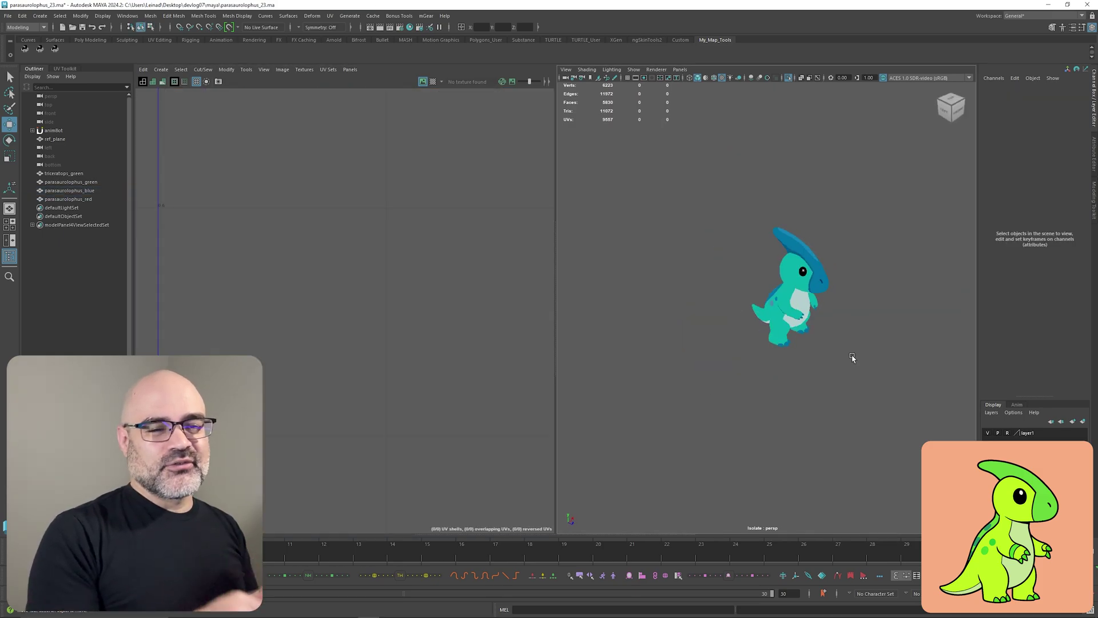
# - Check the dinosaur's UVs and compare it with the colour-variant reference image
pyautogui.click(792, 286)
pyautogui.click(855, 343)
pyautogui.keyDown('alt'); pyautogui.moveTo(855, 343); pyautogui.dragTo(950, 270); pyautogui.keyUp('alt')
pyautogui.scroll(3, 889, 263)
pyautogui.moveTo(1097, 184); pyautogui.dragTo(705, 234)
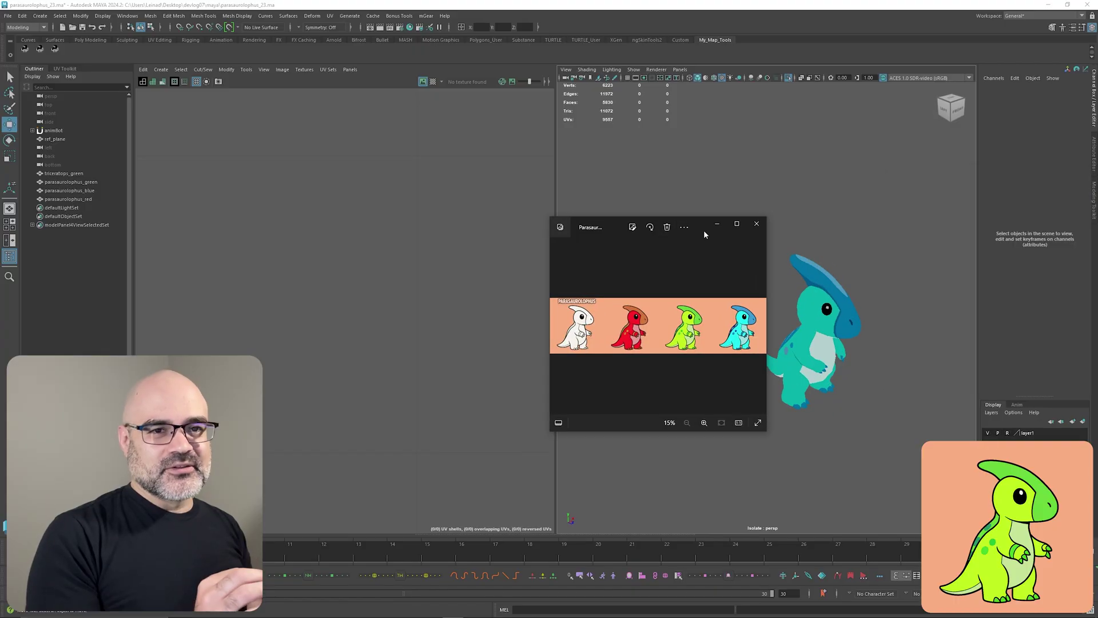
pyautogui.click(812, 320)
# - Turn off Isolate Select so all dinosaurs show, and maximise the persp panel
pyautogui.click(858, 366)
pyautogui.keyDown('alt'); pyautogui.moveTo(858, 366); pyautogui.dragTo(722, 377); pyautogui.keyUp('alt')
pyautogui.hotkey('ctrl', '1')
pyautogui.press('space')
pyautogui.scroll(-5, 772, 342)
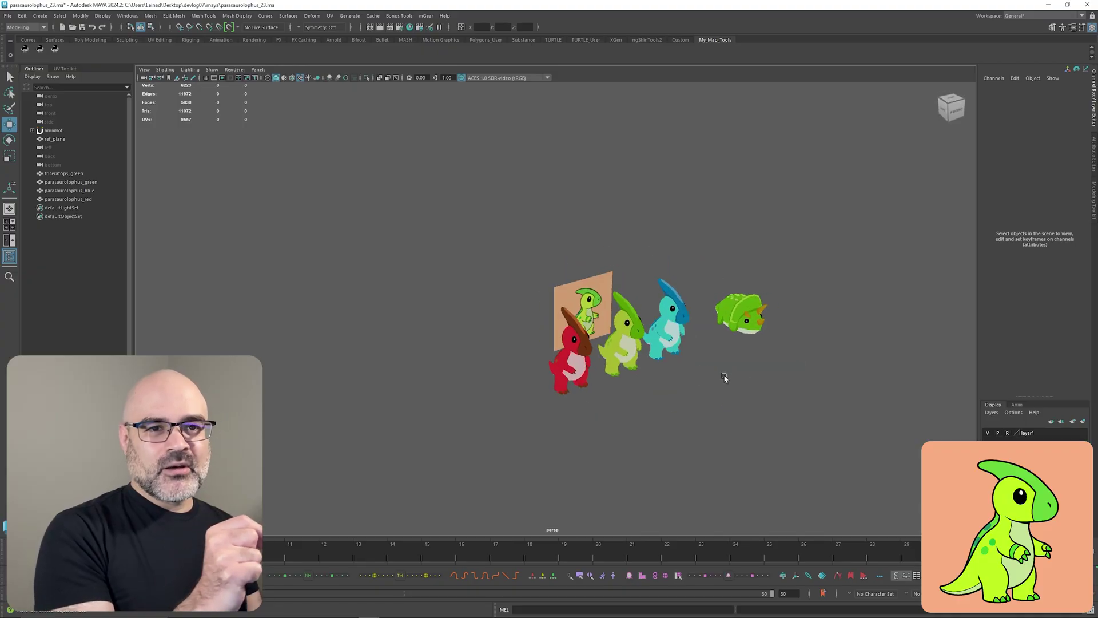
# - Isolate and frame the blue parasaurolophus to inspect its UVs beside the UV Editor
pyautogui.click(666, 332)
pyautogui.hotkey('ctrl', '1')
pyautogui.press('f')
pyautogui.press('space')
pyautogui.moveTo(297, 304); pyautogui.dragTo(301, 325, button='right')
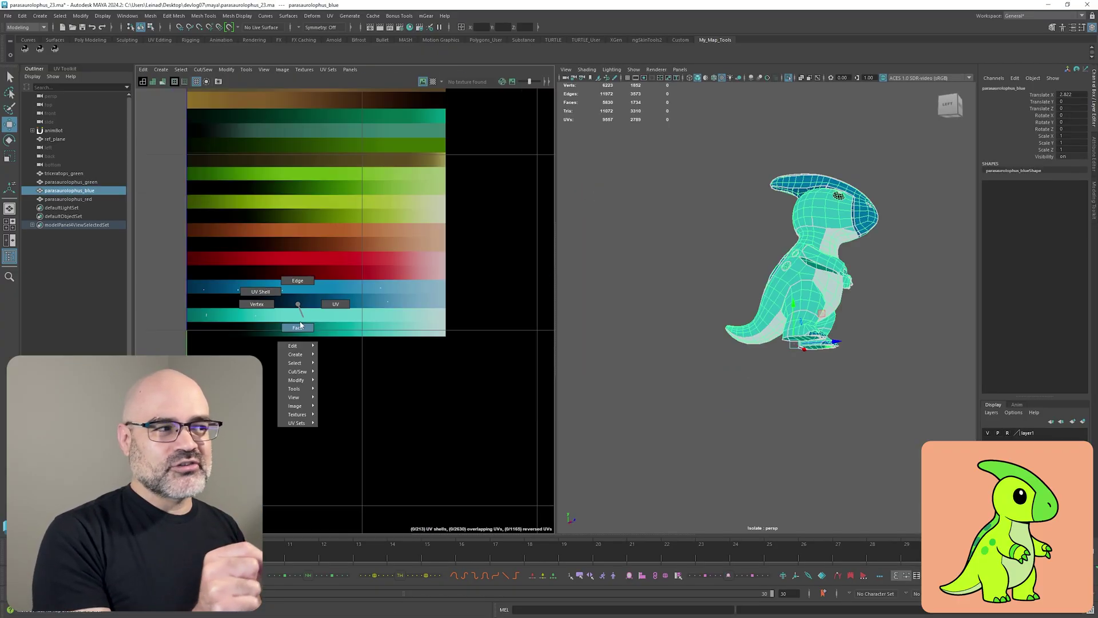
pyautogui.scroll(3, 300, 325)
# - Toggle isolation of the blue dinosaur off, on, and off again, leaving all dinosaurs visible
pyautogui.click(311, 384)
pyautogui.hotkey('ctrl', '1')
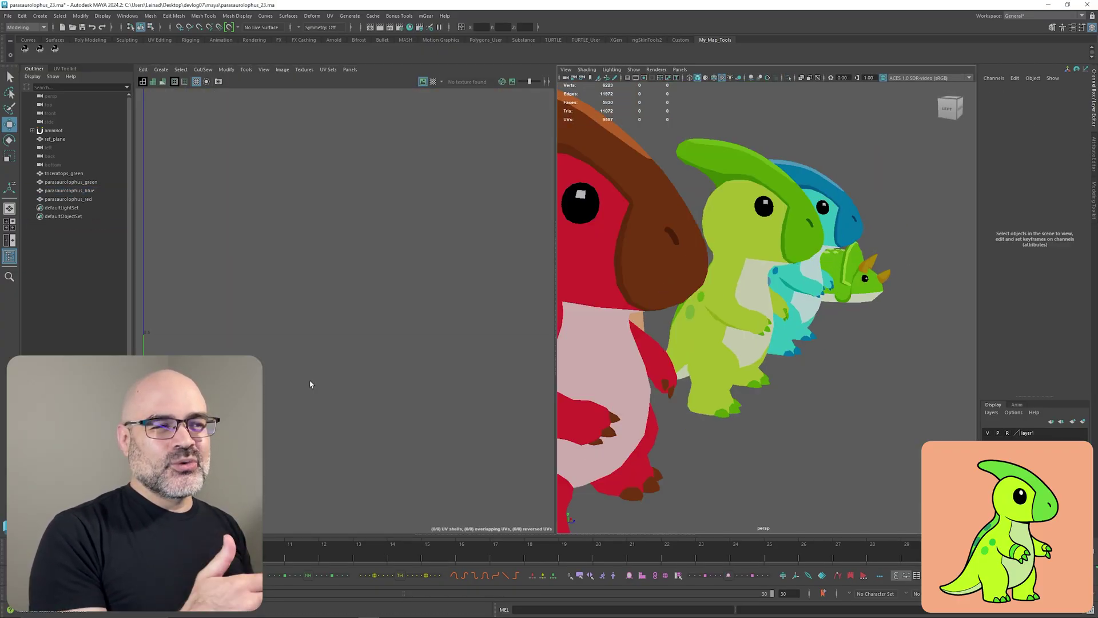
pyautogui.scroll(-5, 719, 387)
pyautogui.click(741, 319)
pyautogui.hotkey('ctrl', '1')
pyautogui.click(699, 400)
pyautogui.hotkey('ctrl', '1')
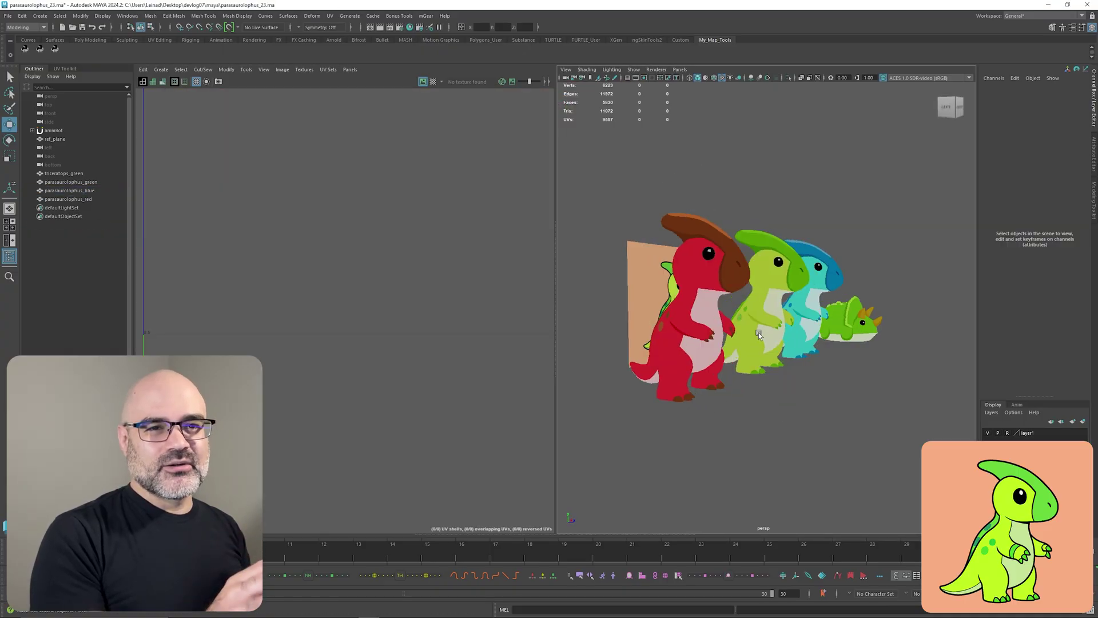
# - Inspect the green and red parasaurolophus UVs, then maximise the view facing all dinosaurs
pyautogui.click(758, 335)
pyautogui.press('f')
pyautogui.scroll(-5, 758, 334)
pyautogui.click(715, 457)
pyautogui.click(71, 182)
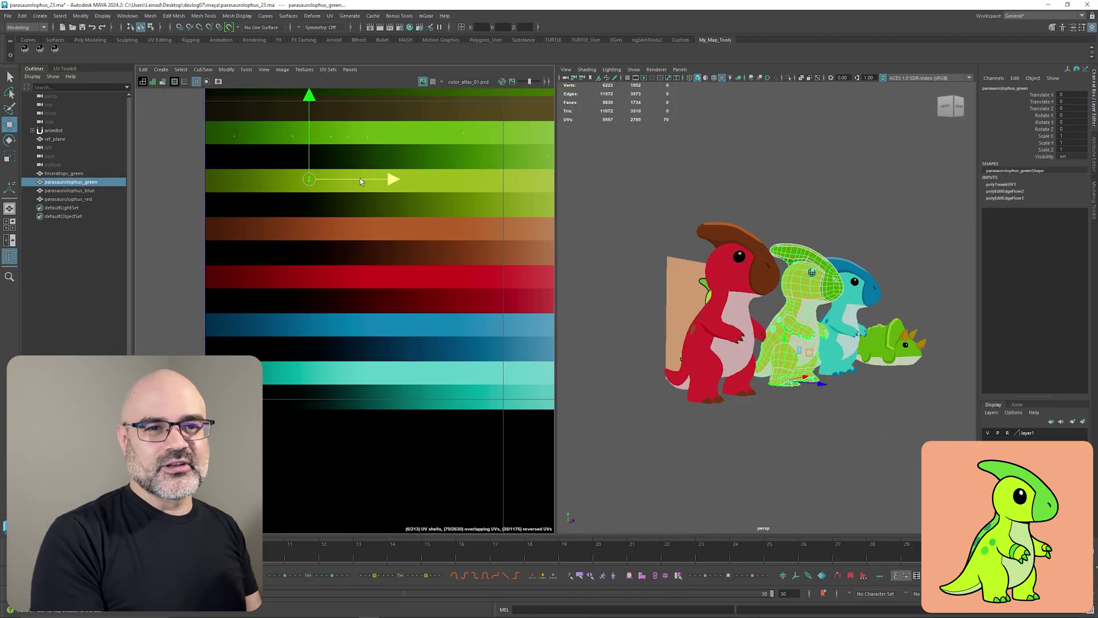
pyautogui.click(841, 392)
pyautogui.moveTo(841, 392)
pyautogui.keyDown('alt'); pyautogui.mouseDown()
pyautogui.moveTo(892, 389)
pyautogui.moveTo(829, 379)
pyautogui.mouseUp(); pyautogui.keyUp('alt')
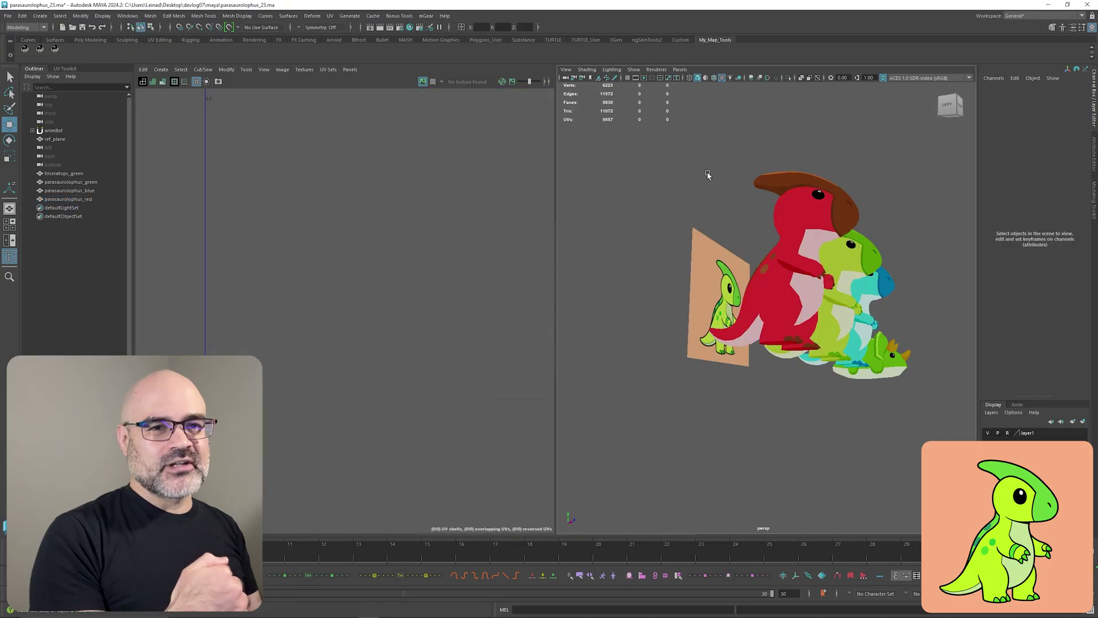
pyautogui.keyDown('alt'); pyautogui.moveTo(711, 177); pyautogui.dragTo(575, 318); pyautogui.keyUp('alt')
pyautogui.press('space')
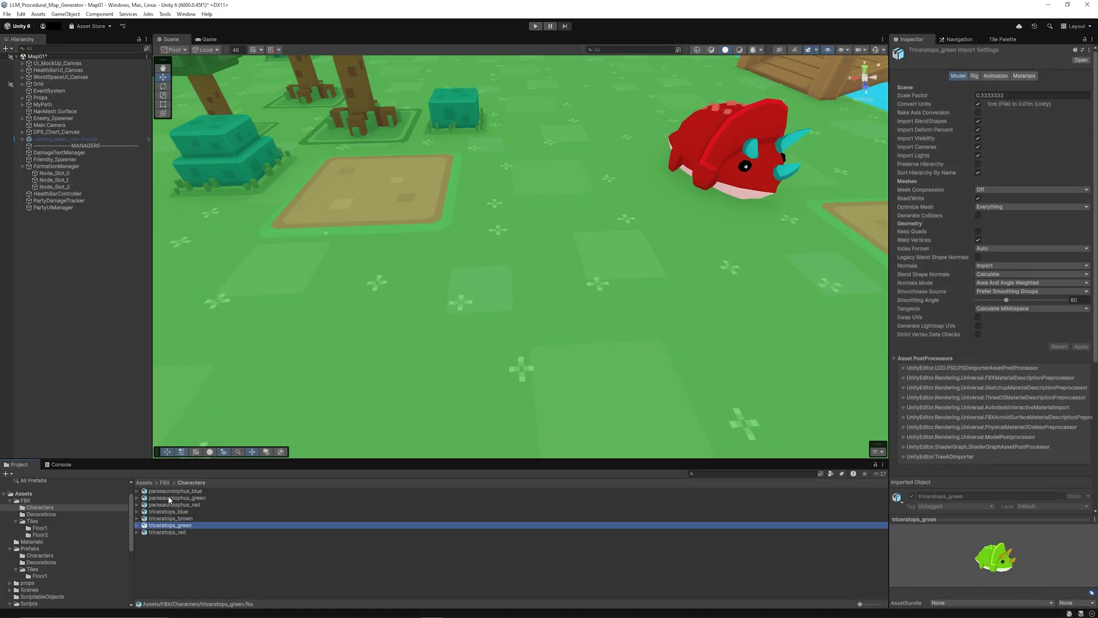
# - In Prefabs/Characters, open the green and blue parasaurolophus prefabs and another character prefab to compare
pyautogui.click(40, 555)
pyautogui.click(194, 490)
pyautogui.doubleClick(198, 498)
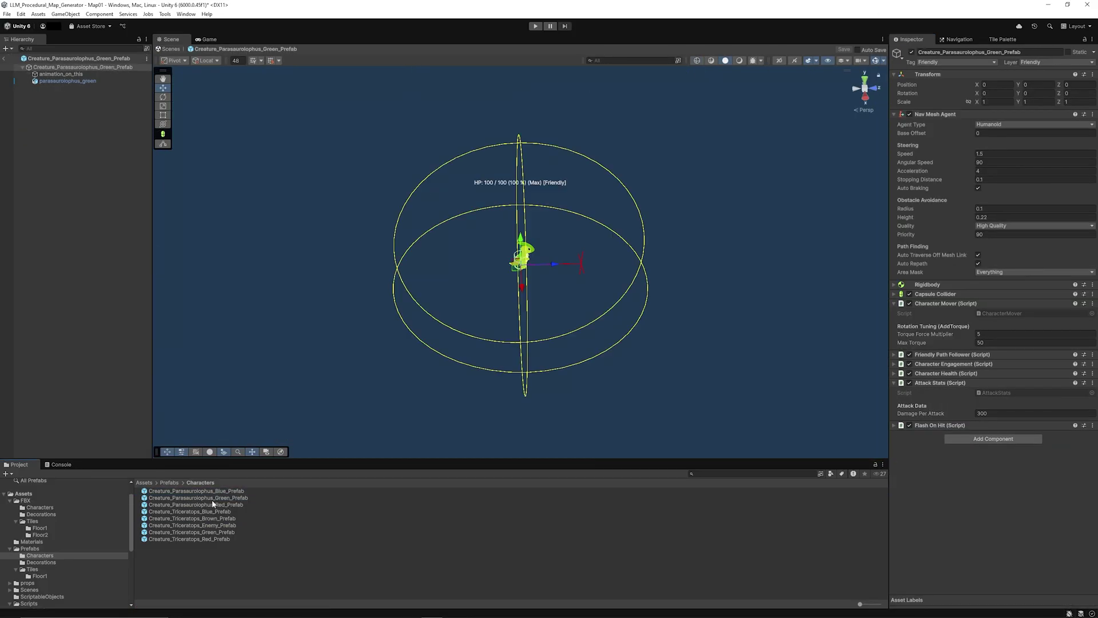
pyautogui.doubleClick(215, 512)
pyautogui.doubleClick(221, 491)
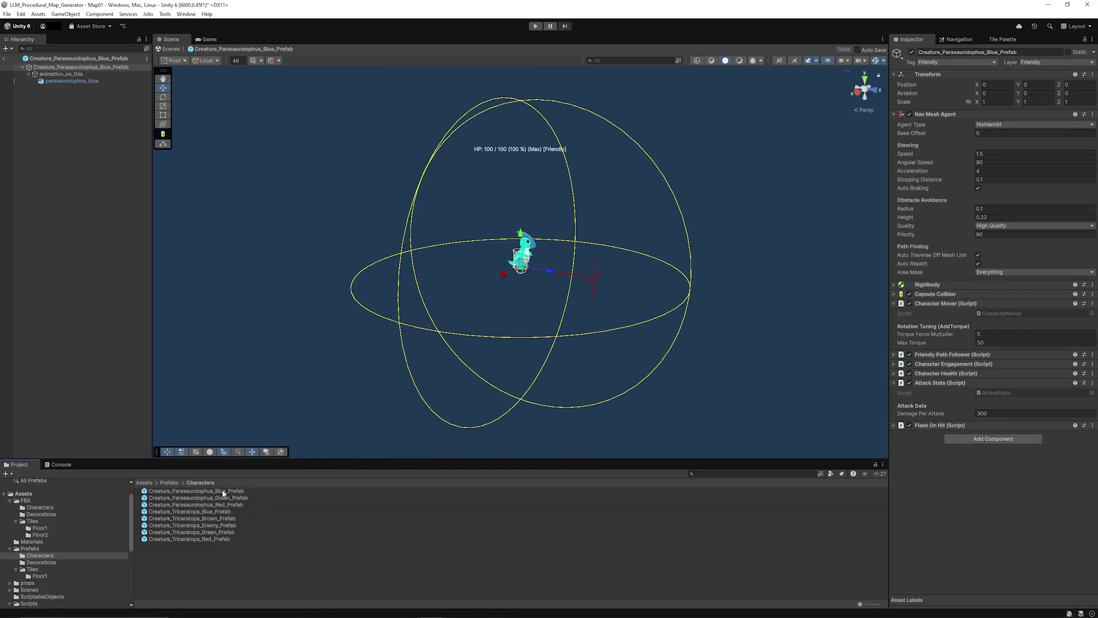
# - In Creature_Triceratops_Blue_Prefab 1, delete the triceratops_blue model and select parasaurolophus_blue
pyautogui.click(216, 512)
pyautogui.doubleClick(215, 513)
pyautogui.click(943, 373)
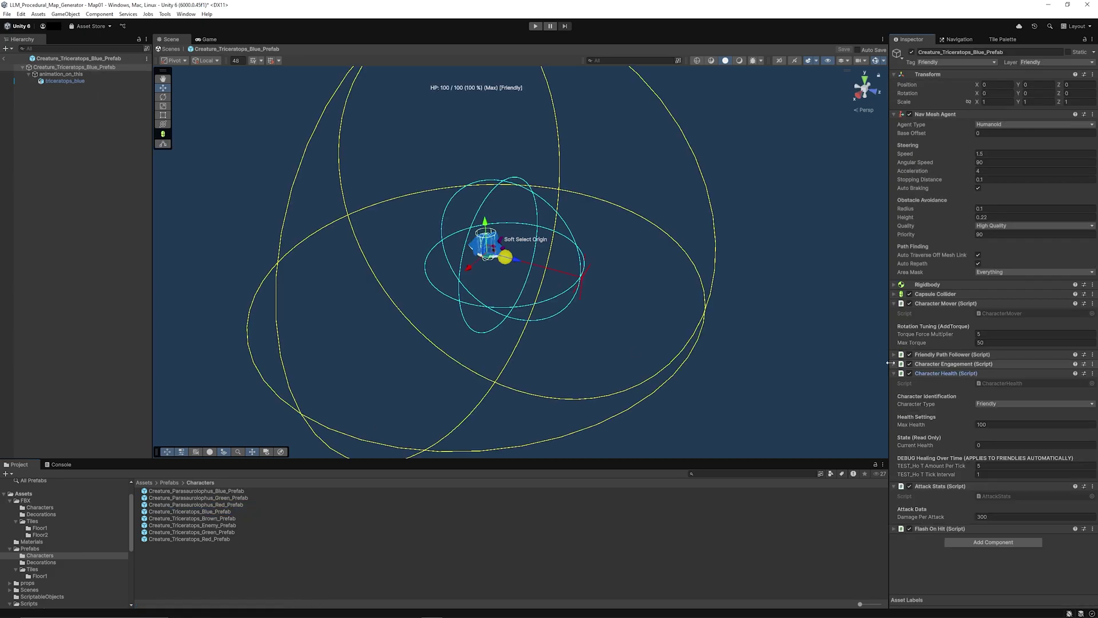
pyautogui.click(912, 365)
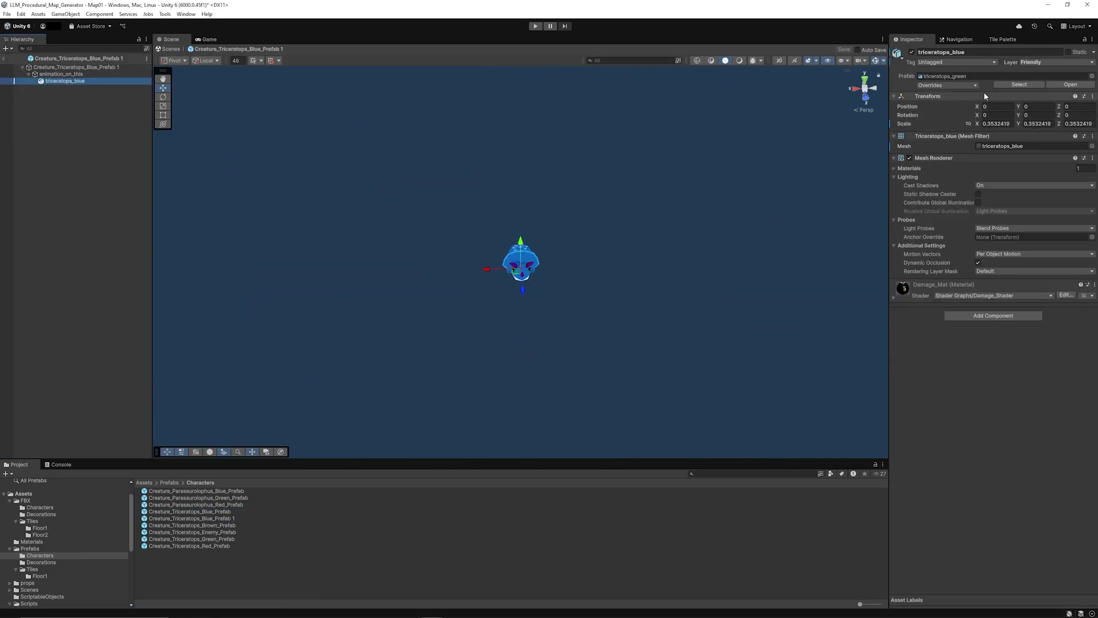
pyautogui.press('Delete')
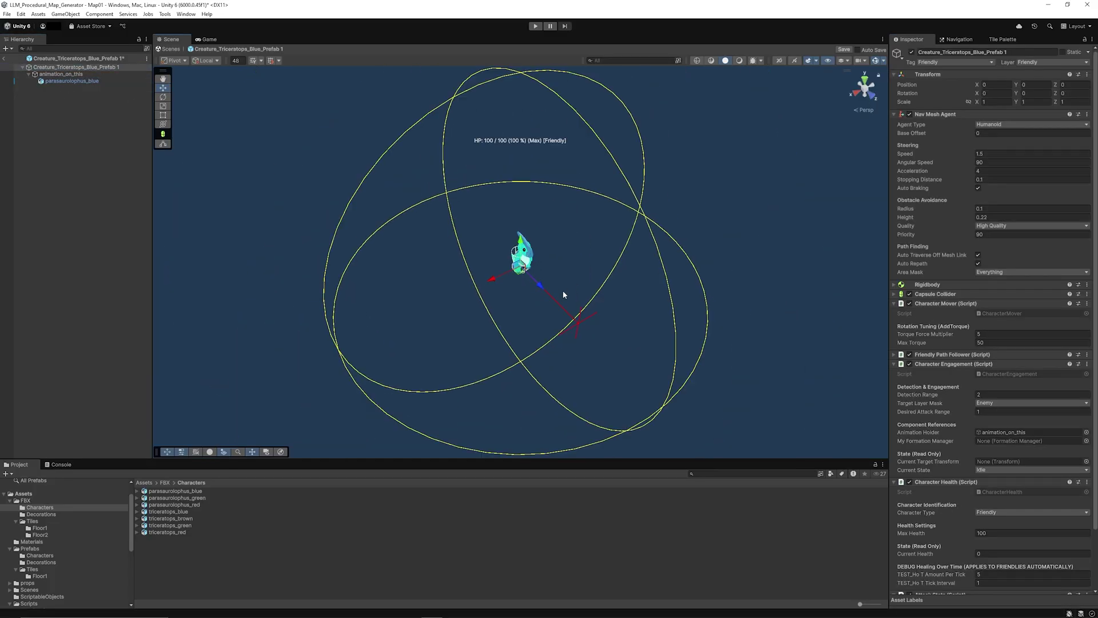
pyautogui.click(57, 80)
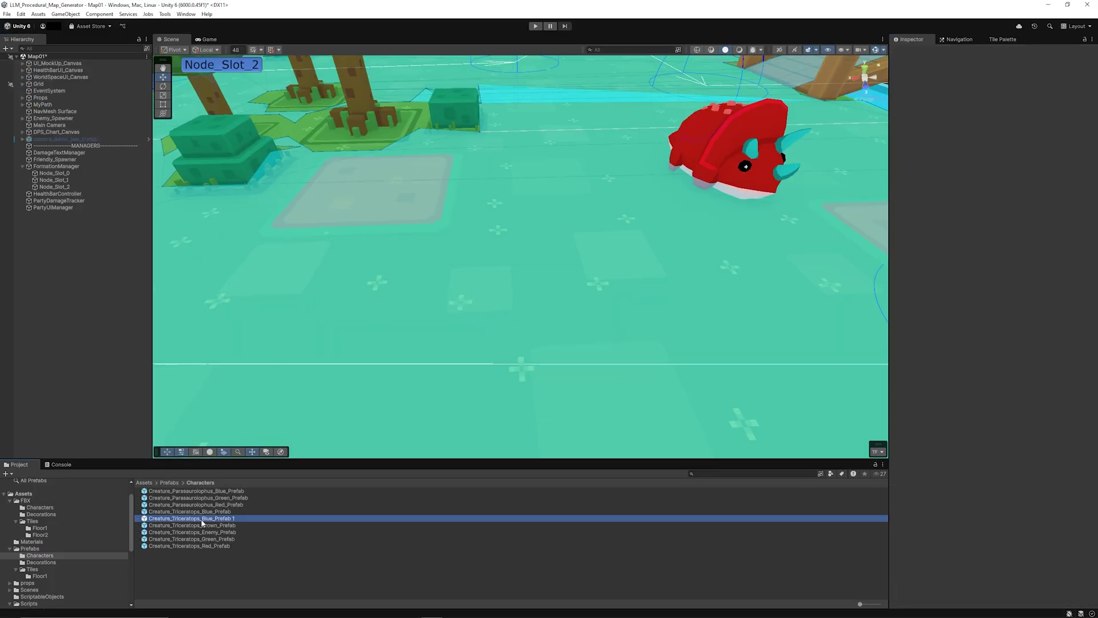